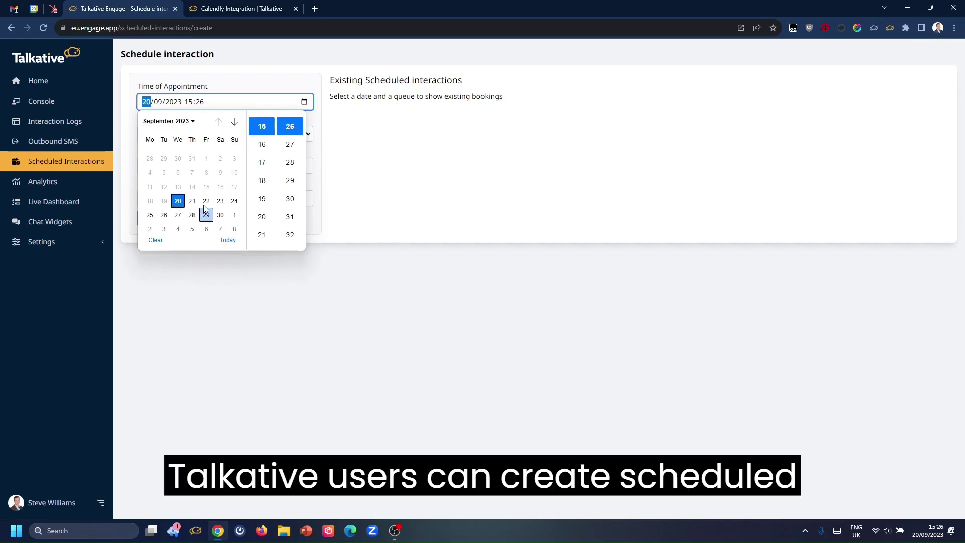
pyautogui.scroll(-2, 292, 173)
pyautogui.click(293, 201)
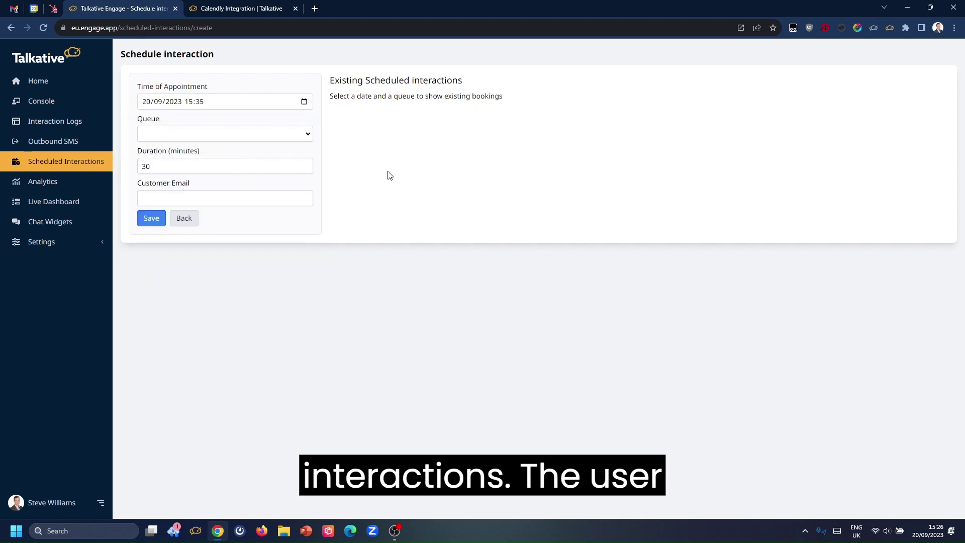
pyautogui.click(158, 136)
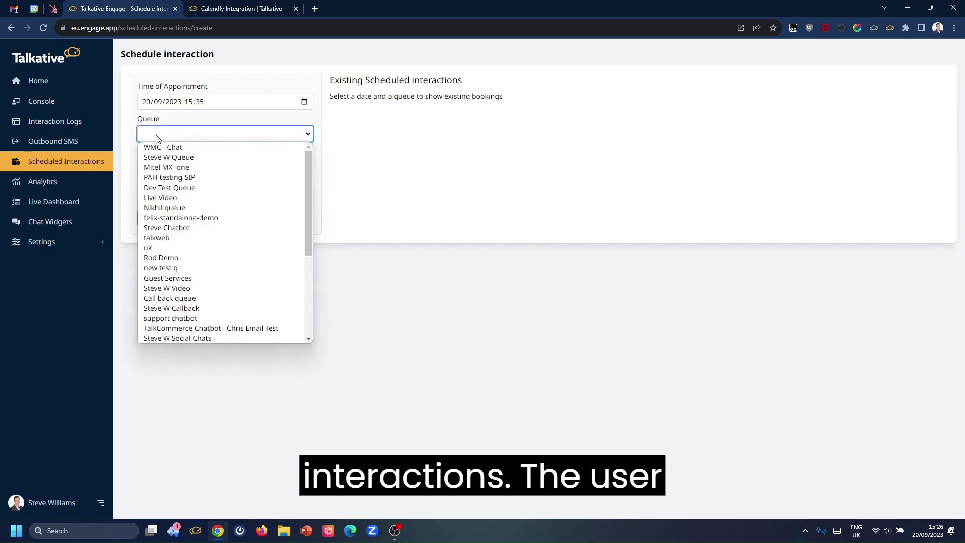
pyautogui.click(168, 288)
pyautogui.press('Tab')
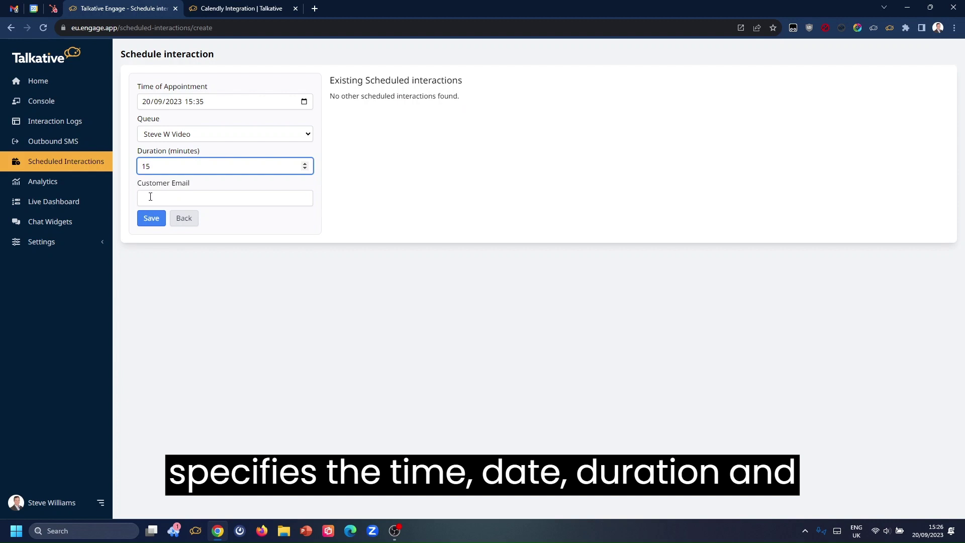
pyautogui.click(151, 197)
pyautogui.click(201, 238)
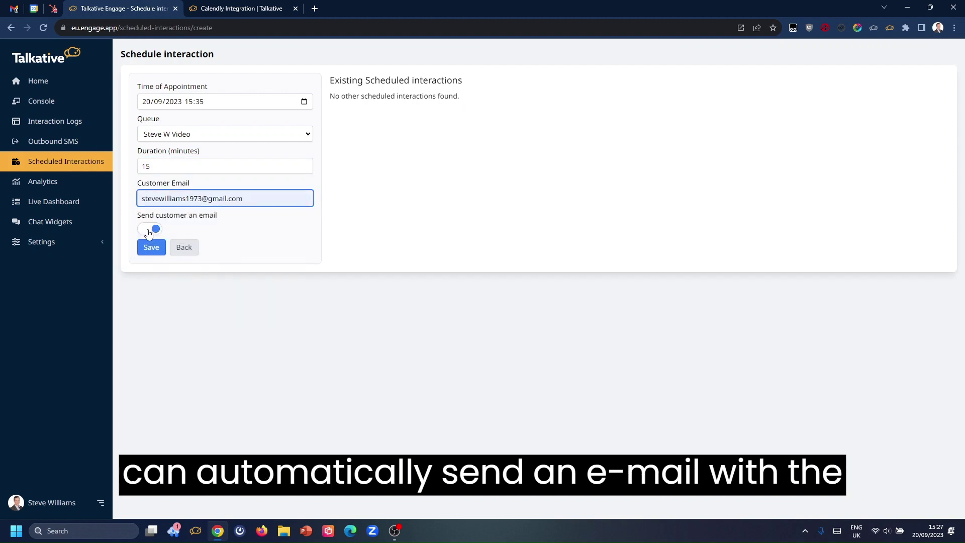
pyautogui.click(150, 248)
# Step: Keep the list filtered to Upcoming and open the booked appointment for editing
pyautogui.click(174, 222)
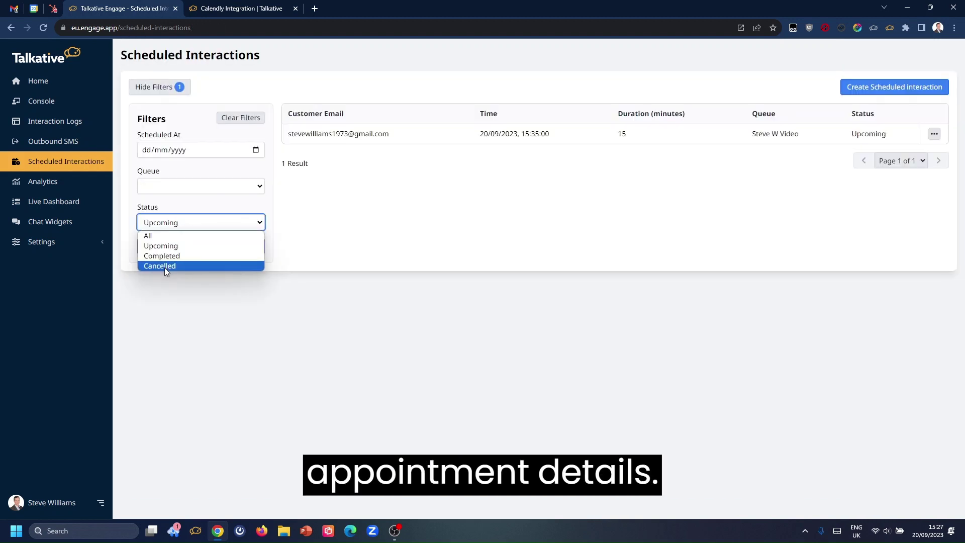
pyautogui.click(172, 222)
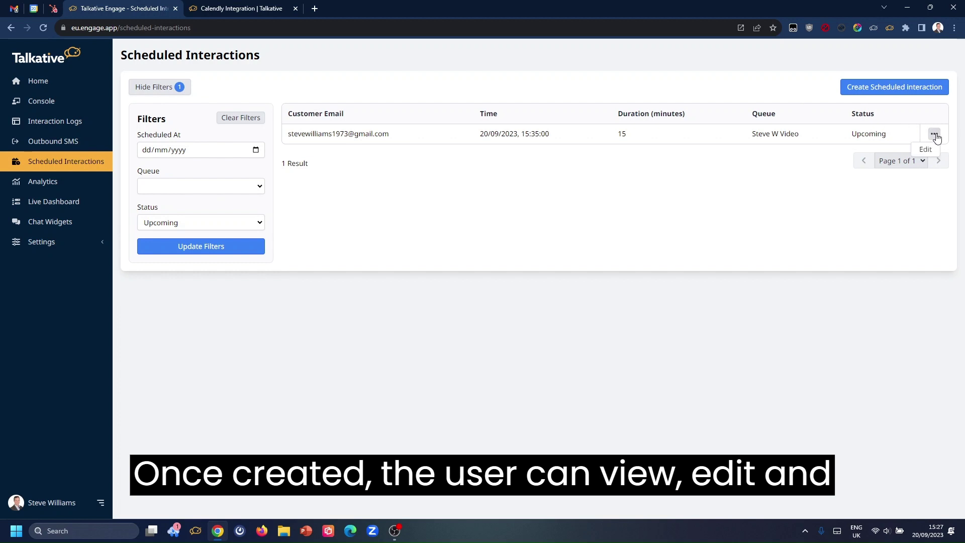
pyautogui.click(927, 150)
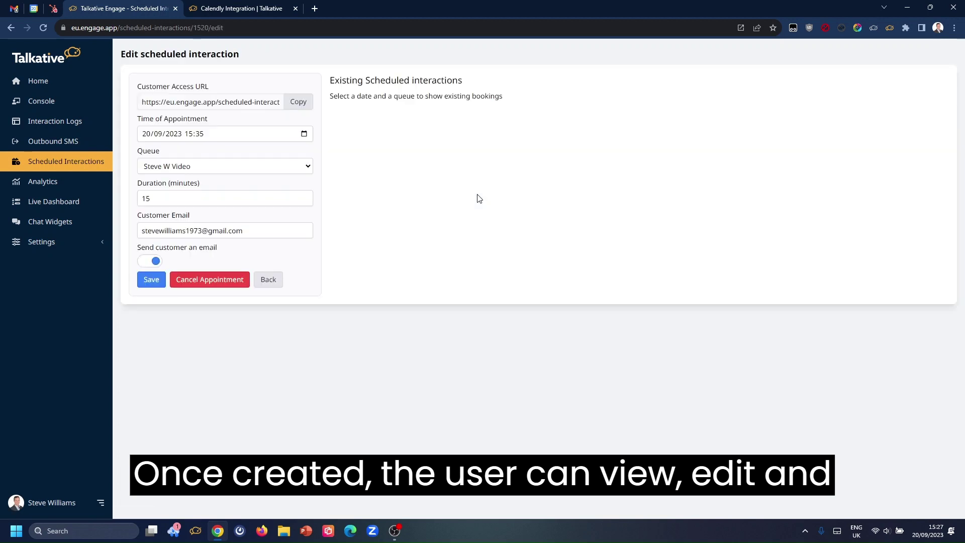
# Step: Start cancelling the appointment, then choose 'No, keep appointment' instead
pyautogui.click(211, 281)
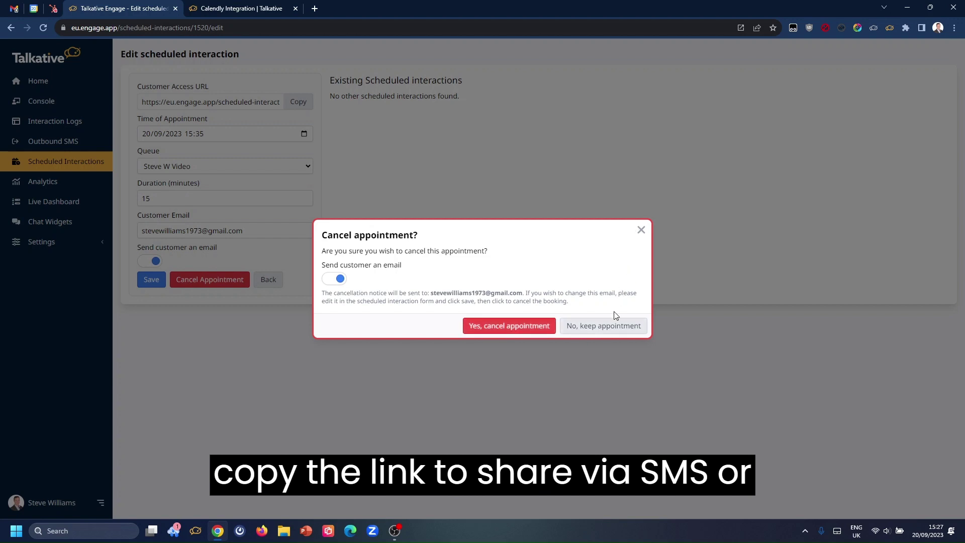
pyautogui.click(613, 325)
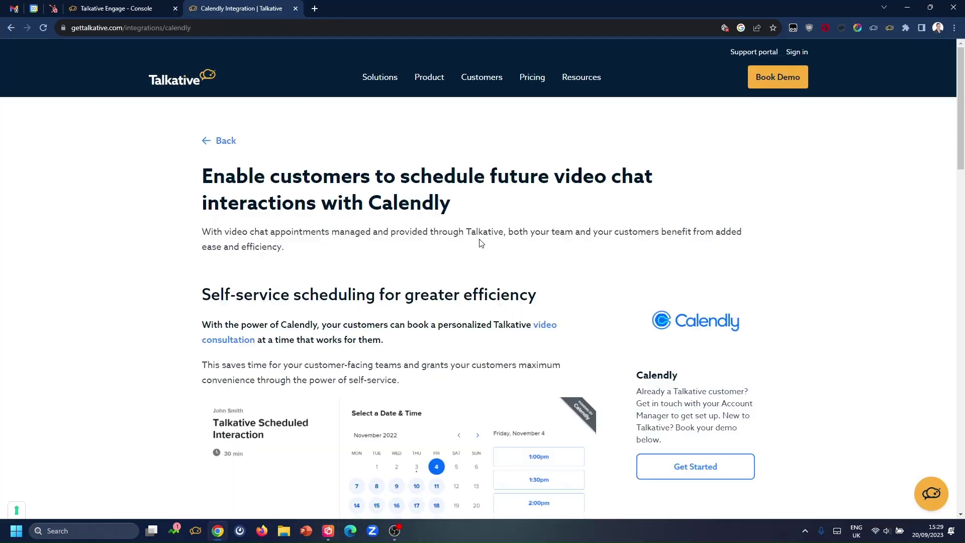
pyautogui.scroll(-2, 480, 242)
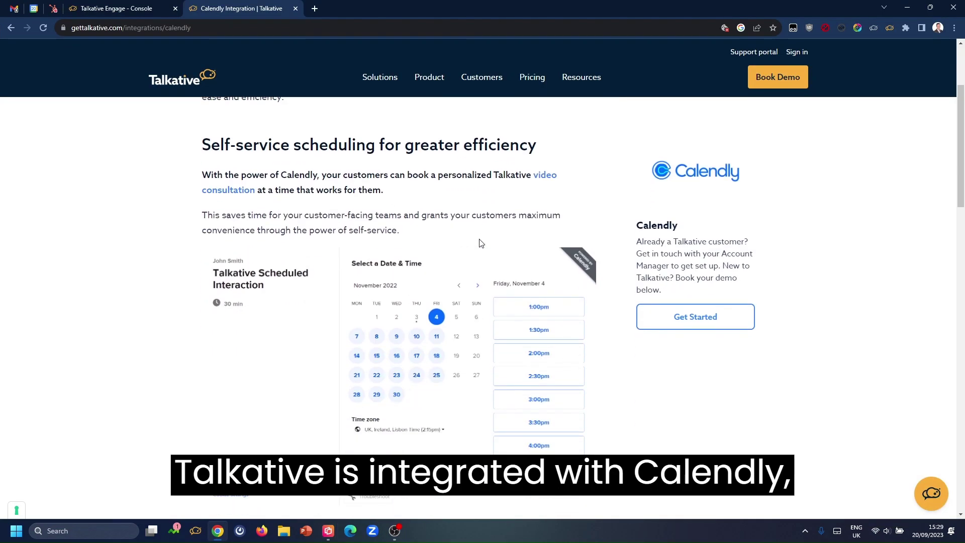
pyautogui.scroll(-2, 480, 243)
pyautogui.scroll(-2, 479, 243)
pyautogui.scroll(-1, 480, 243)
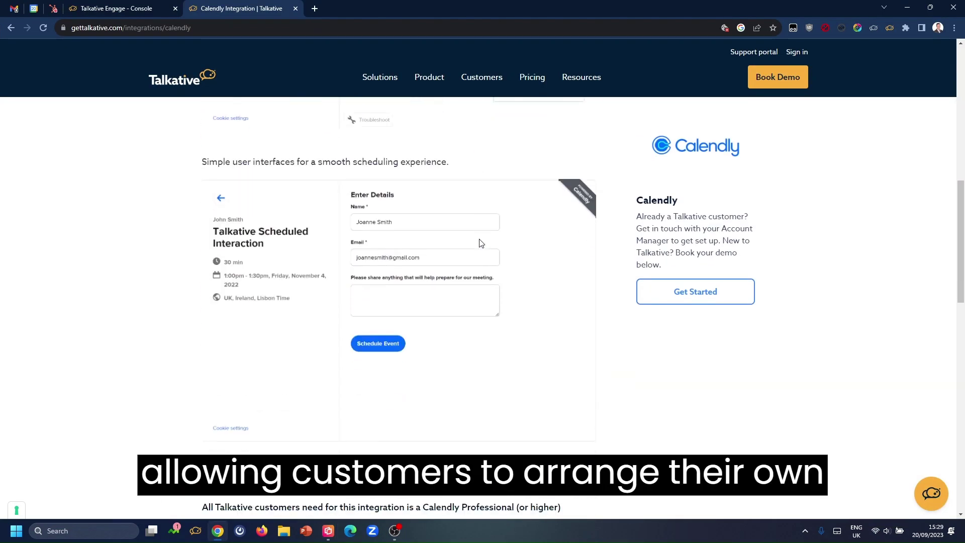
pyautogui.scroll(-2, 480, 244)
pyautogui.scroll(-2, 480, 244)
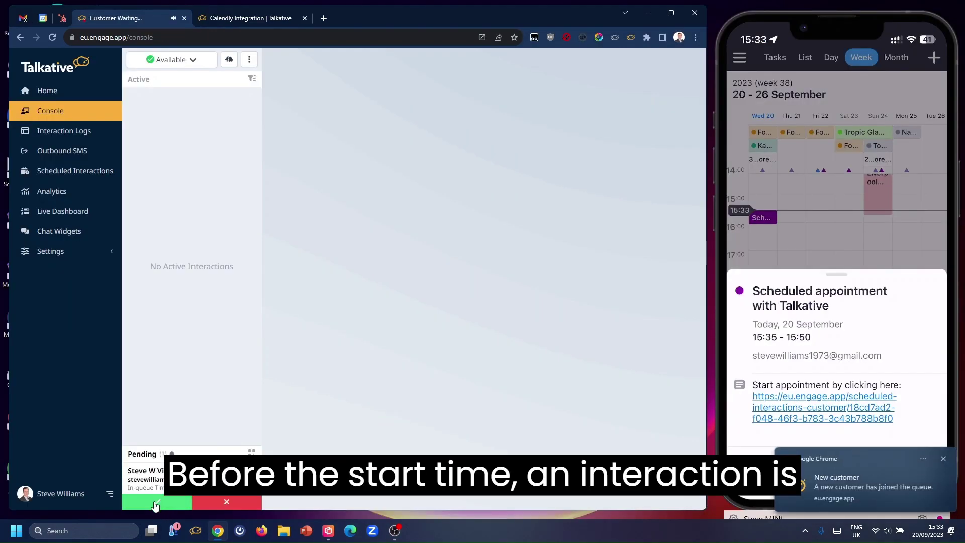
pyautogui.click(156, 501)
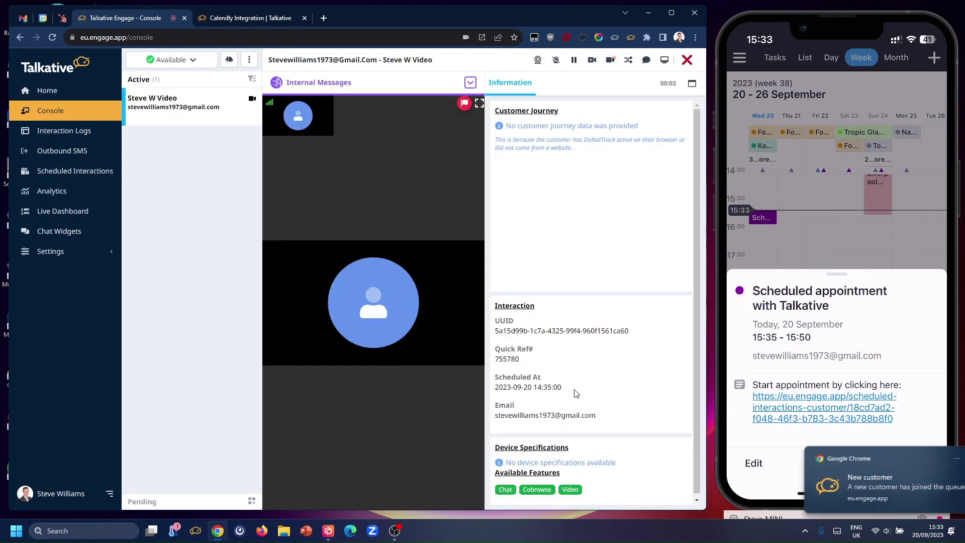
pyautogui.moveTo(573, 391); pyautogui.dragTo(509, 376)
pyautogui.click(603, 219)
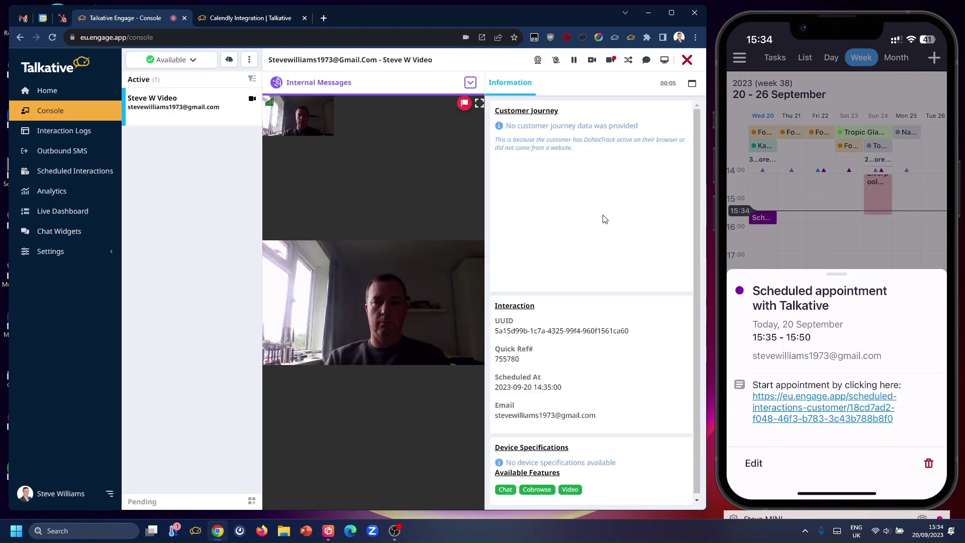